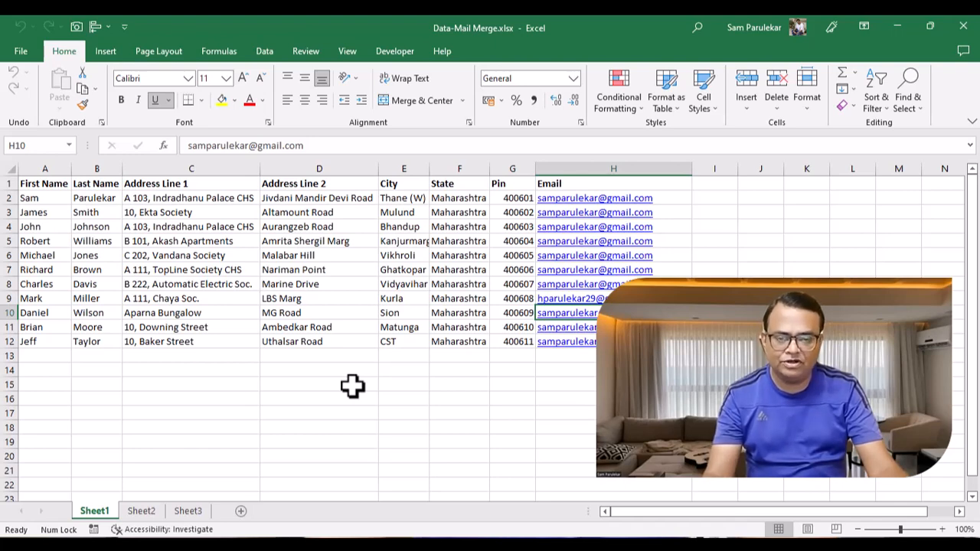
Step: Switch to Letter-Mail Merge.docx in Word, zoom to 120% and read through the whole invitation letter
{"action": "key", "text": "alt+Tab"}
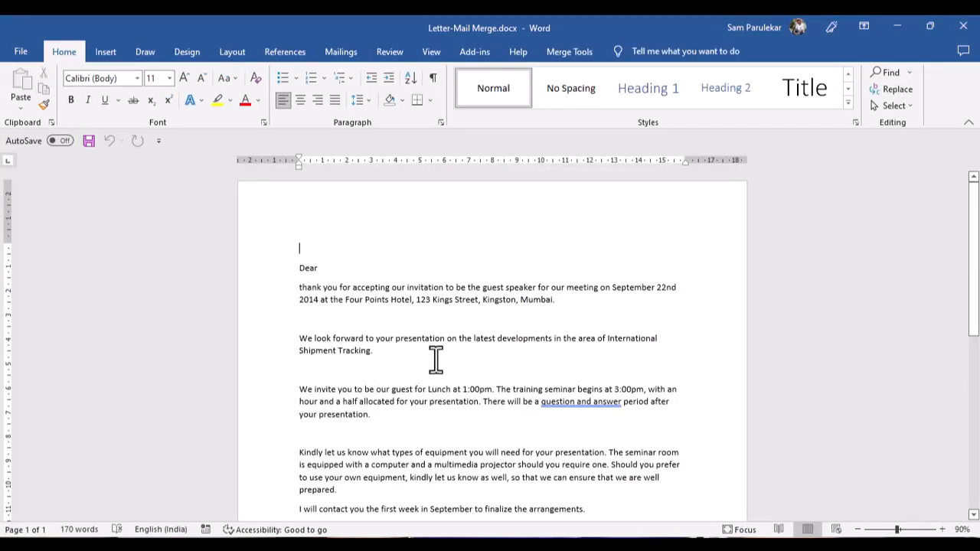
{"action": "left_click", "coordinate": [942, 529]}
{"action": "left_click", "coordinate": [942, 529]}
{"action": "left_click", "coordinate": [942, 529]}
{"action": "left_click", "coordinate": [942, 529]}
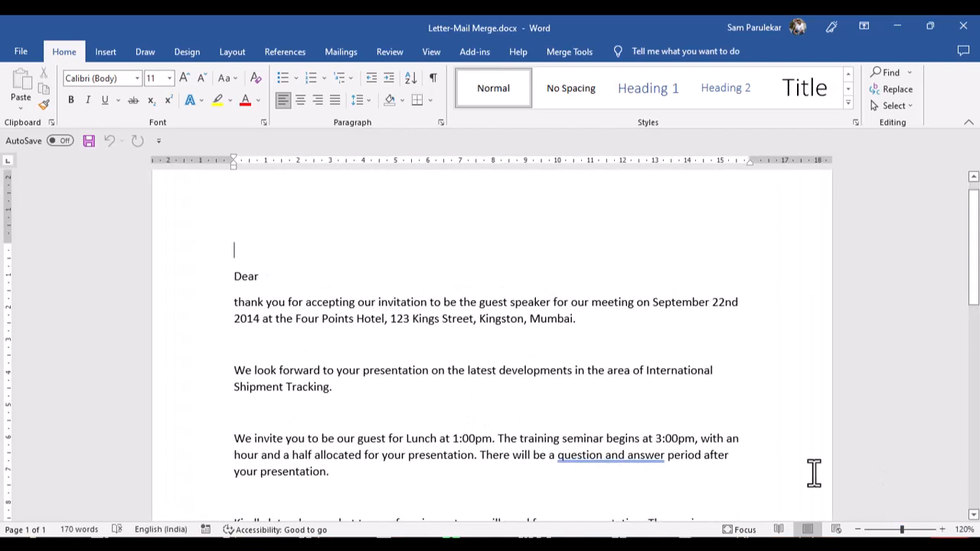
{"action": "scroll", "coordinate": [645, 401], "scroll_direction": "down", "scroll_amount": 1}
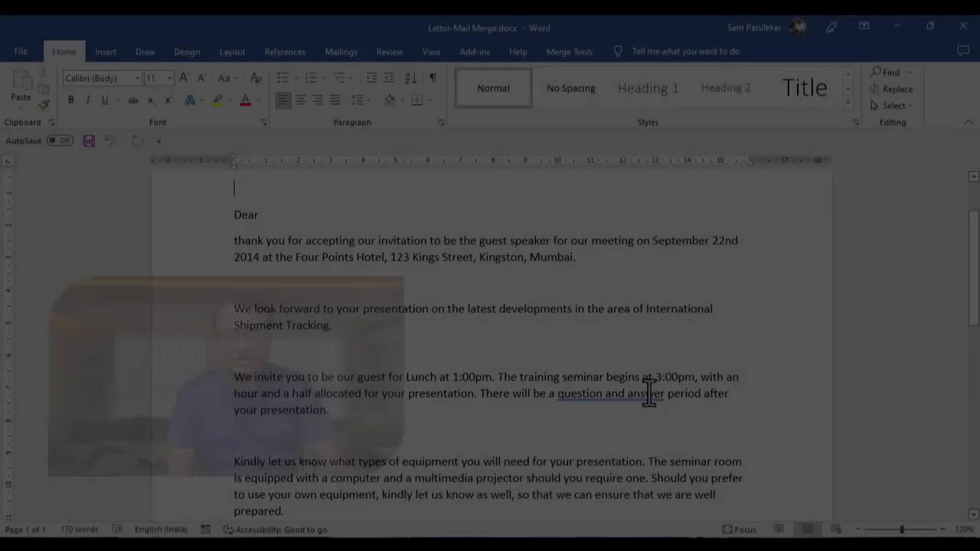
{"action": "scroll", "coordinate": [649, 393], "scroll_direction": "down", "scroll_amount": 4}
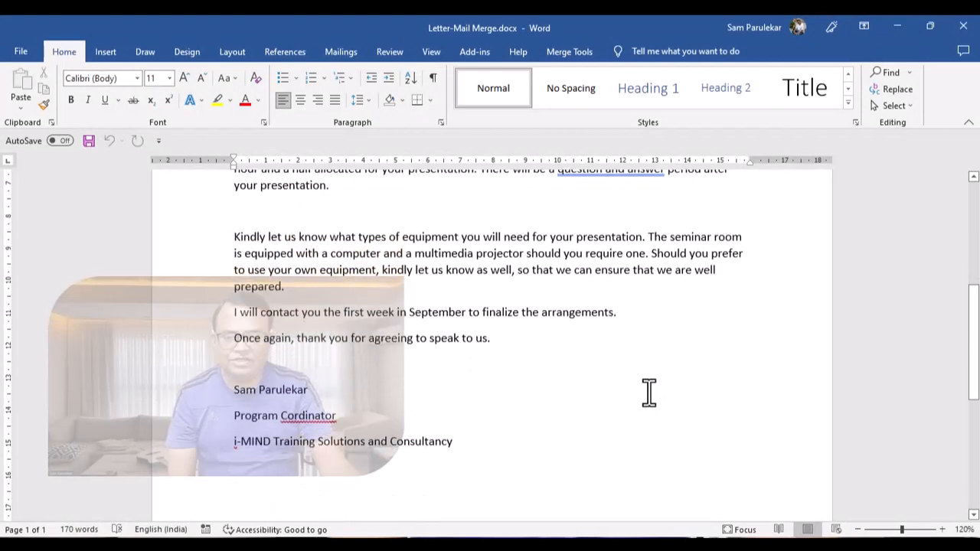
{"action": "scroll", "coordinate": [649, 393], "scroll_direction": "up", "scroll_amount": 6}
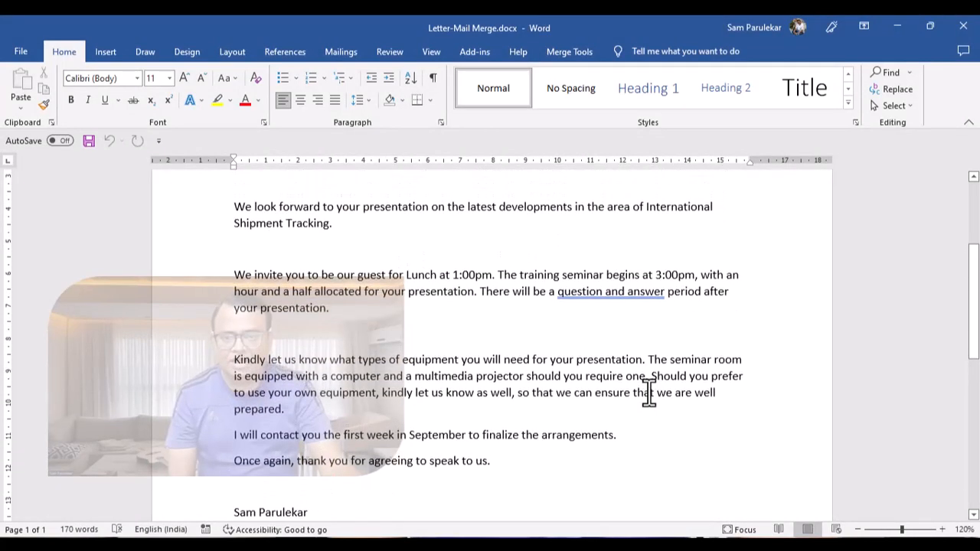
{"action": "scroll", "coordinate": [650, 393], "scroll_direction": "up", "scroll_amount": 1}
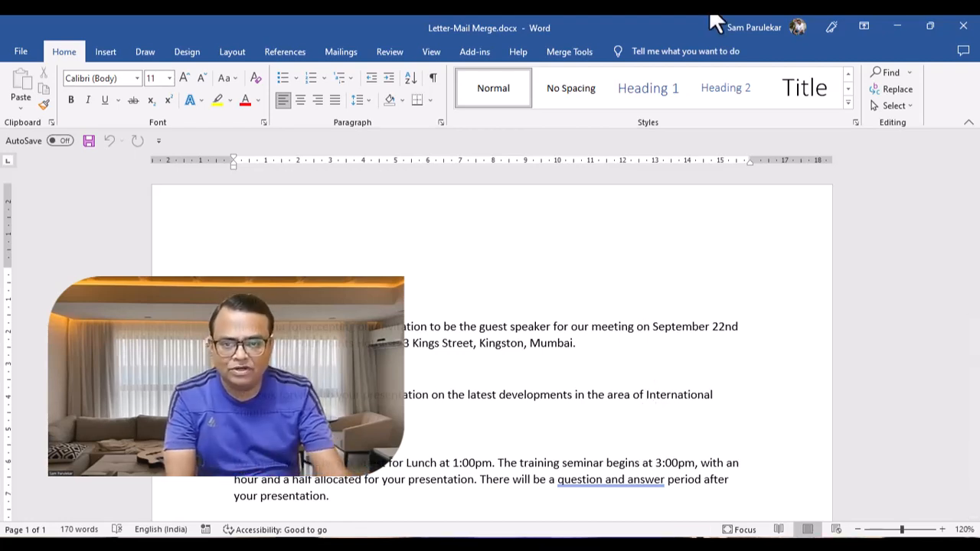
Step: Start the Step-by-Step Mail Merge Wizard for letters, use the current document, and advance to recipient selection
{"action": "left_click", "coordinate": [342, 50]}
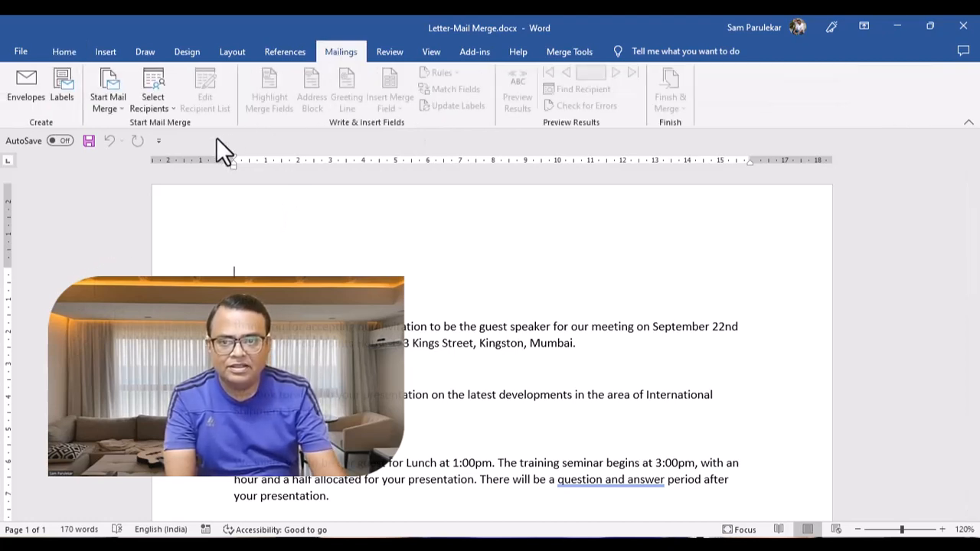
{"action": "left_click", "coordinate": [120, 108]}
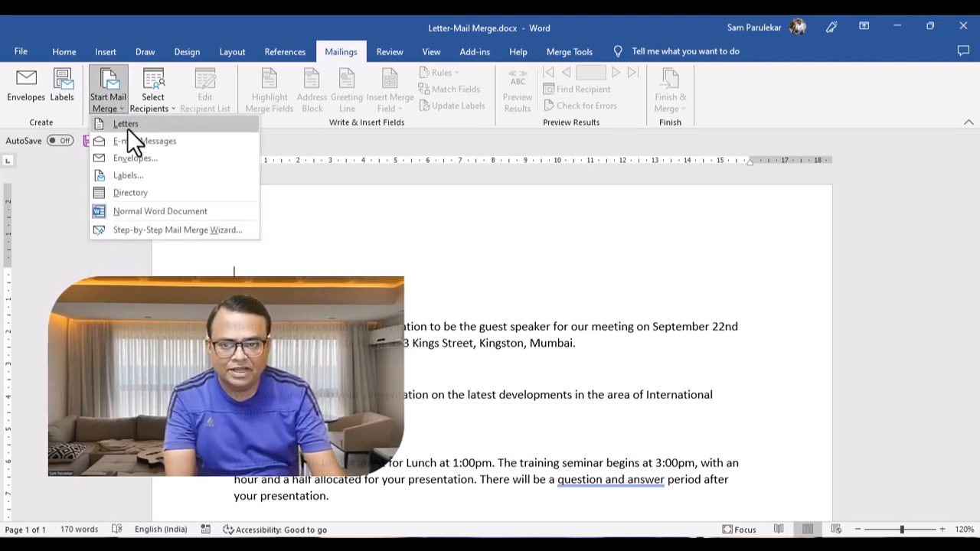
{"action": "left_click", "coordinate": [149, 230]}
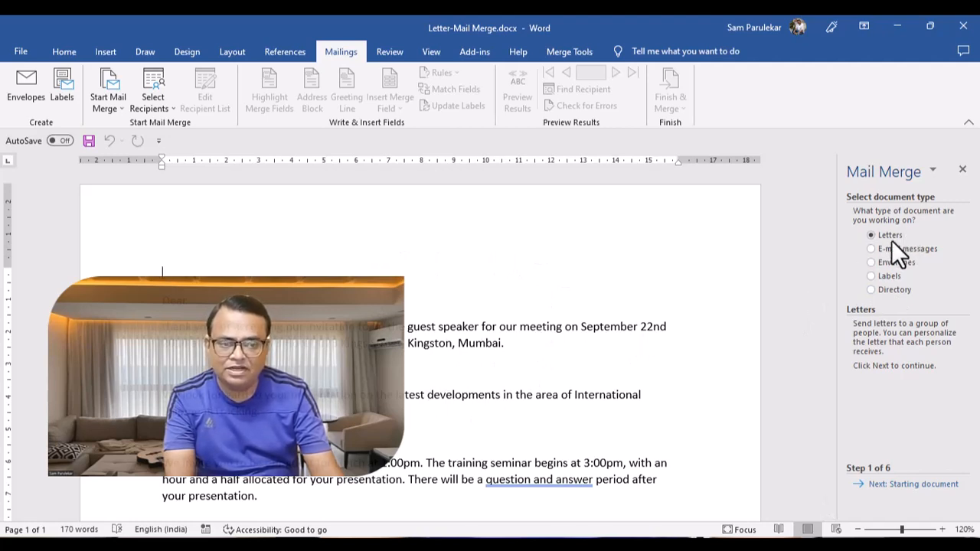
{"action": "left_click", "coordinate": [906, 486]}
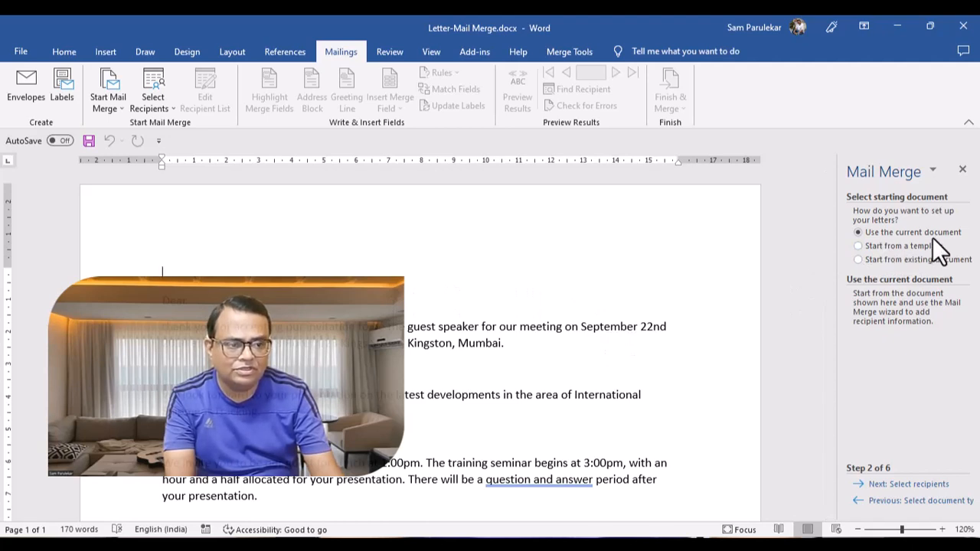
{"action": "left_click", "coordinate": [902, 485]}
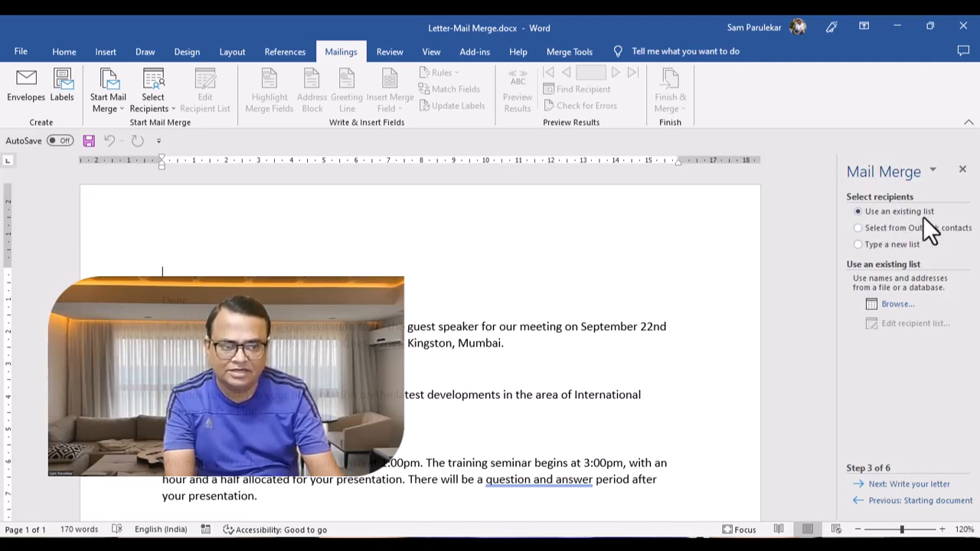
Step: Load Sheet1$ of Data-Mail Merge.xlsx from the 25. Mail Merge folder as the existing recipient list
{"action": "left_click", "coordinate": [902, 304]}
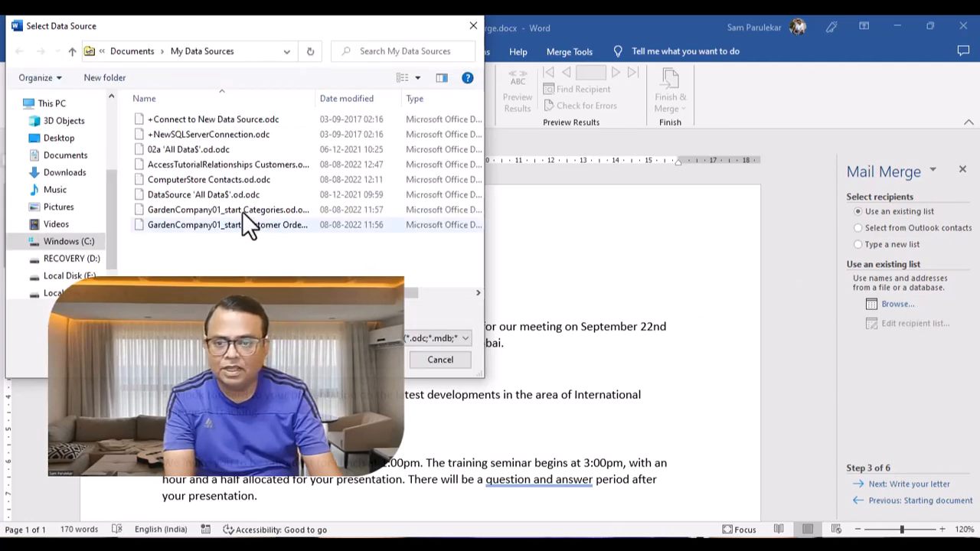
{"action": "left_click_drag", "start_coordinate": [106, 184], "coordinate": [108, 126]}
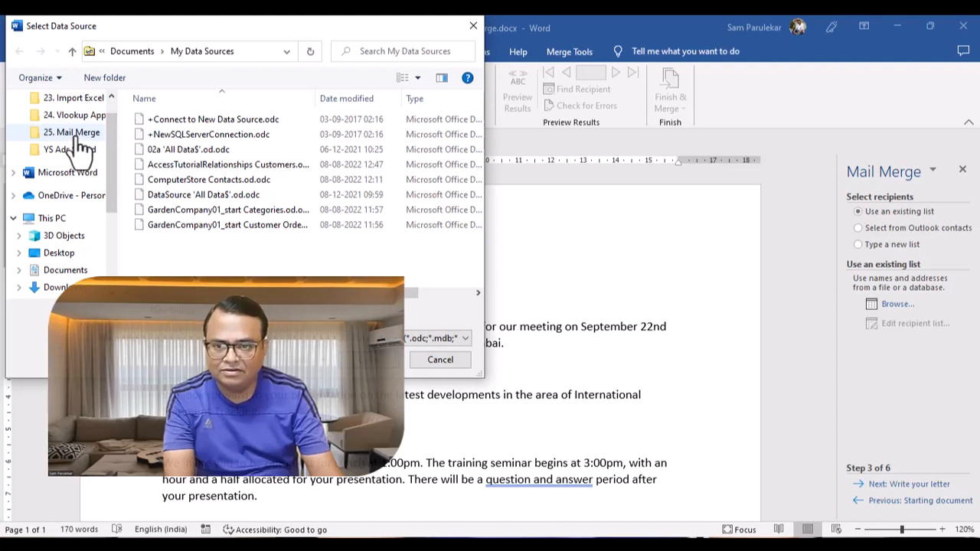
{"action": "left_click", "coordinate": [75, 134]}
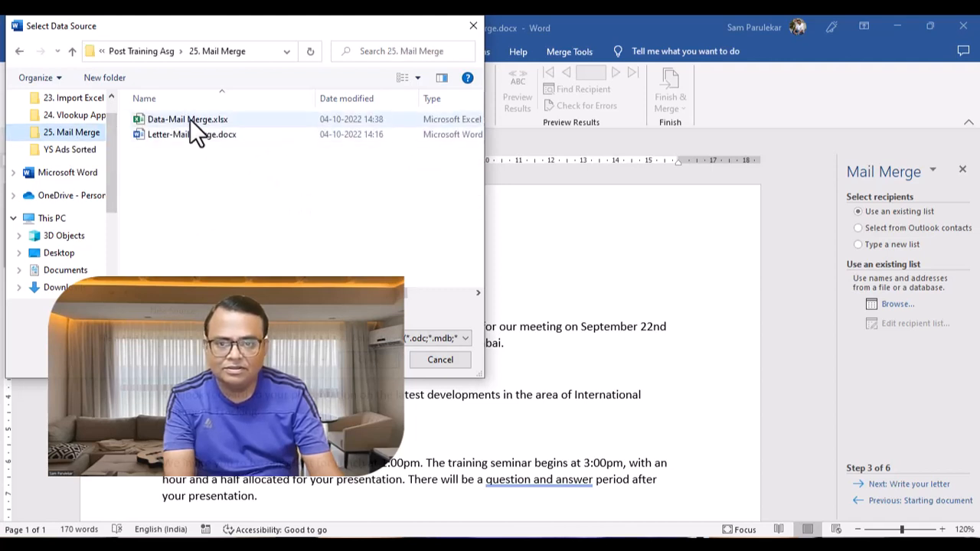
{"action": "left_click", "coordinate": [190, 118]}
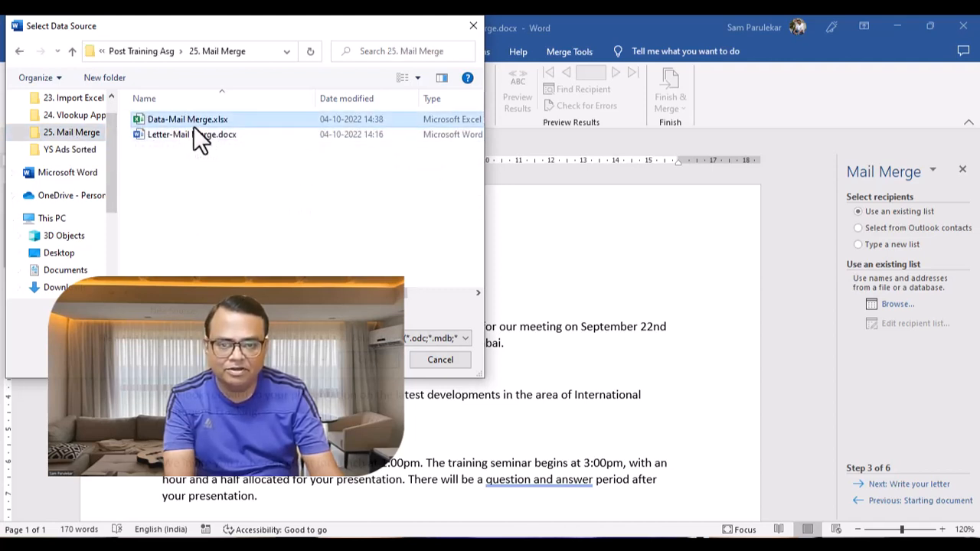
{"action": "left_click", "coordinate": [373, 360]}
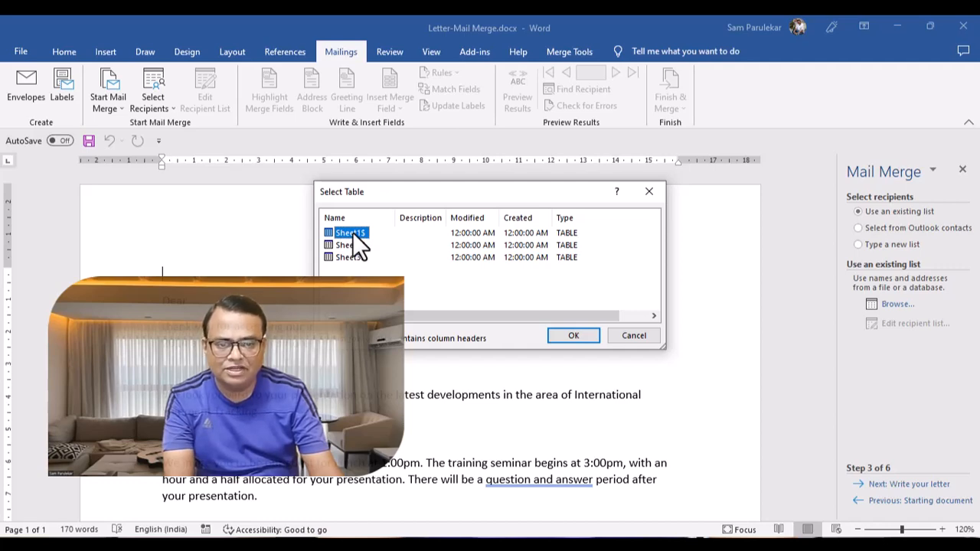
{"action": "left_click", "coordinate": [566, 336]}
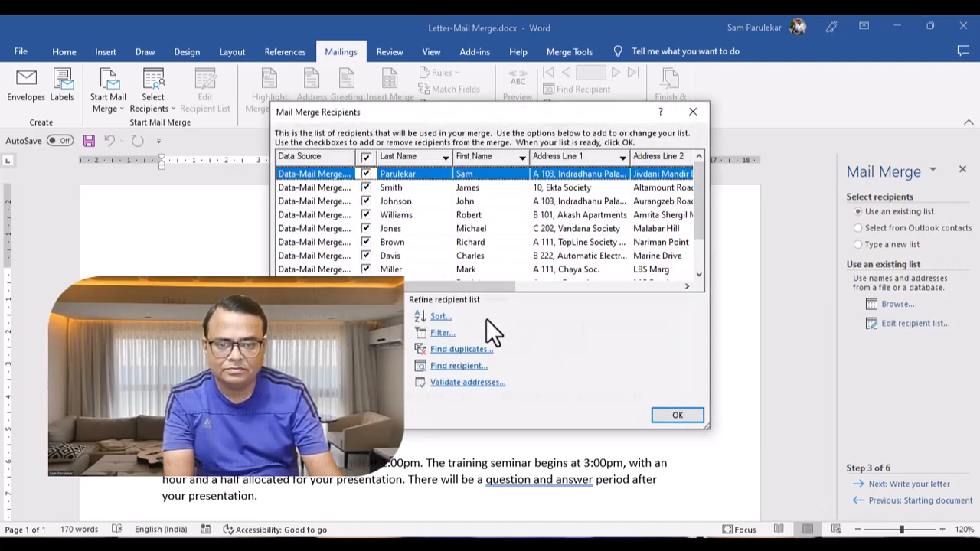
Step: Exclude all recipients, include only the second, fifth and seventh entries, and reselect the entire list
{"action": "left_click_drag", "start_coordinate": [416, 285], "coordinate": [395, 283]}
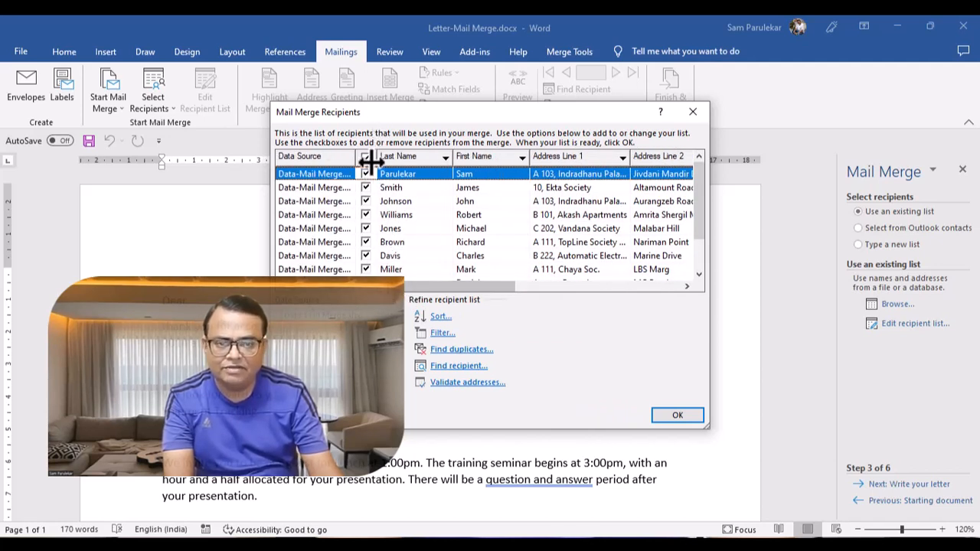
{"action": "left_click", "coordinate": [365, 155]}
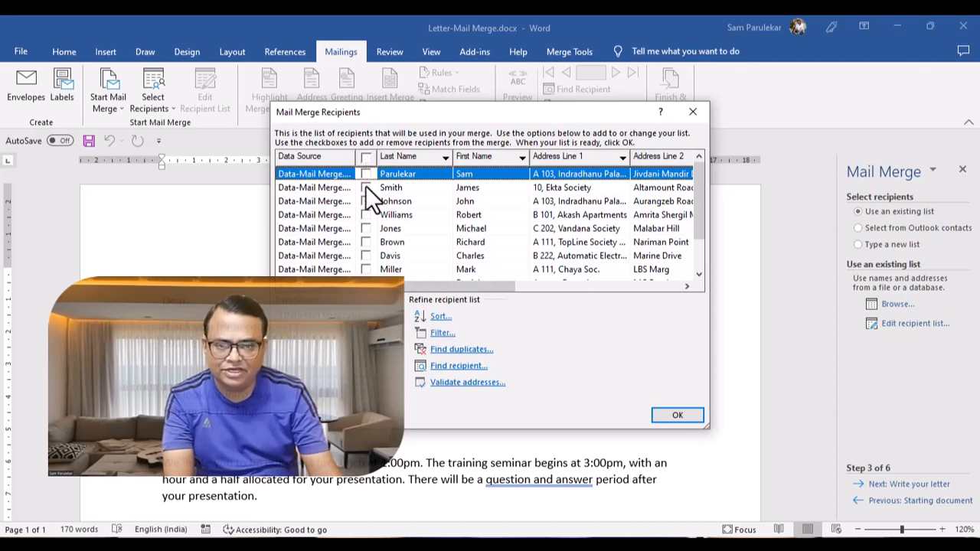
{"action": "left_click", "coordinate": [365, 187]}
{"action": "left_click", "coordinate": [365, 228]}
{"action": "left_click", "coordinate": [365, 256]}
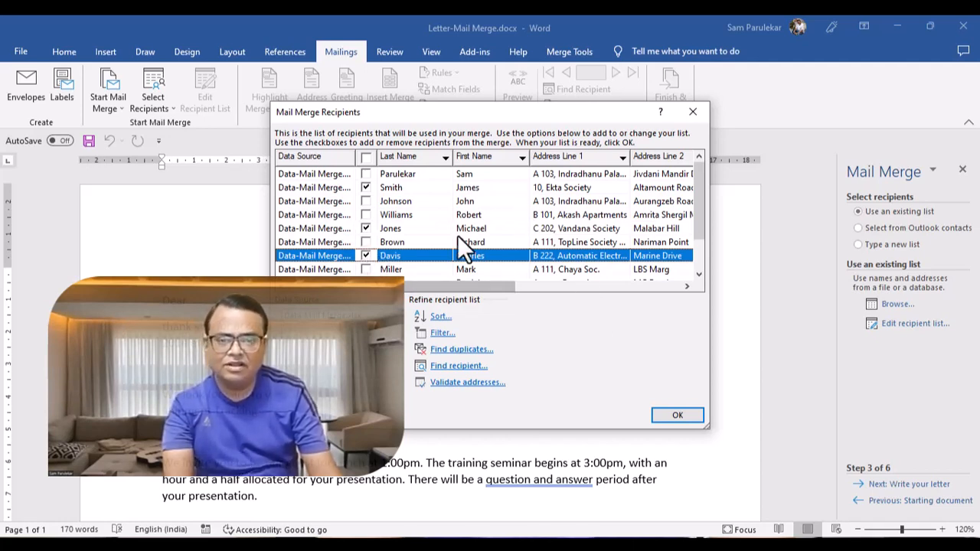
{"action": "left_click", "coordinate": [366, 157]}
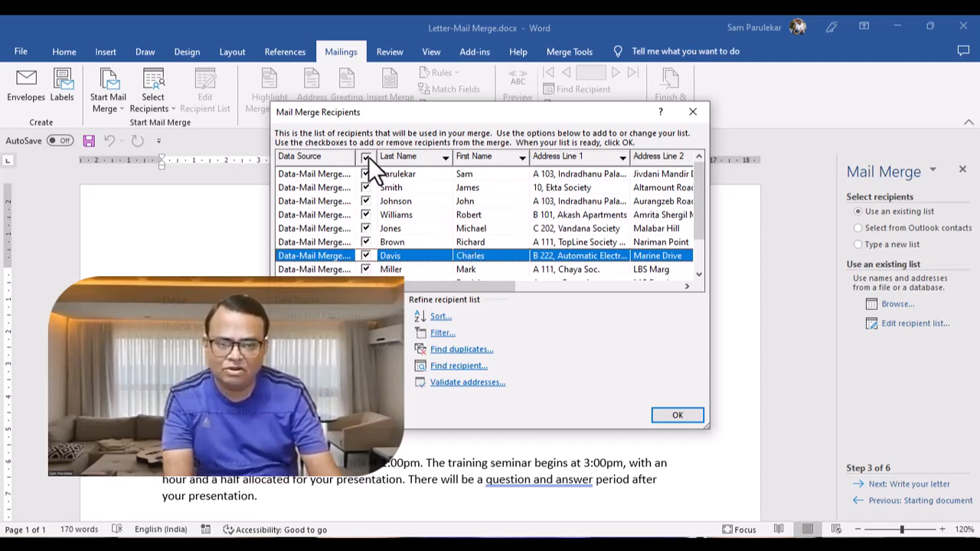
Step: Accept the recipient list and insert an address block above the salutation of the letter
{"action": "left_click", "coordinate": [664, 420]}
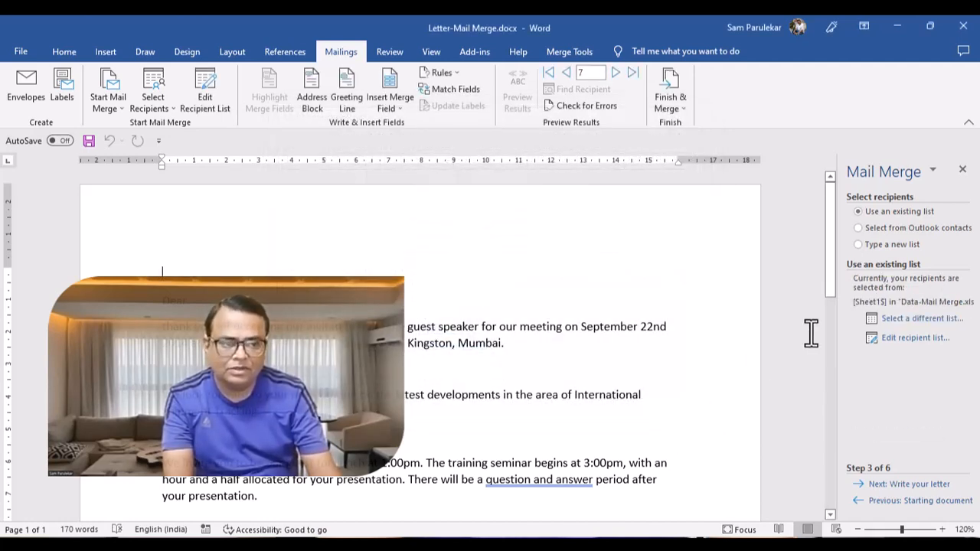
{"action": "left_click", "coordinate": [890, 487]}
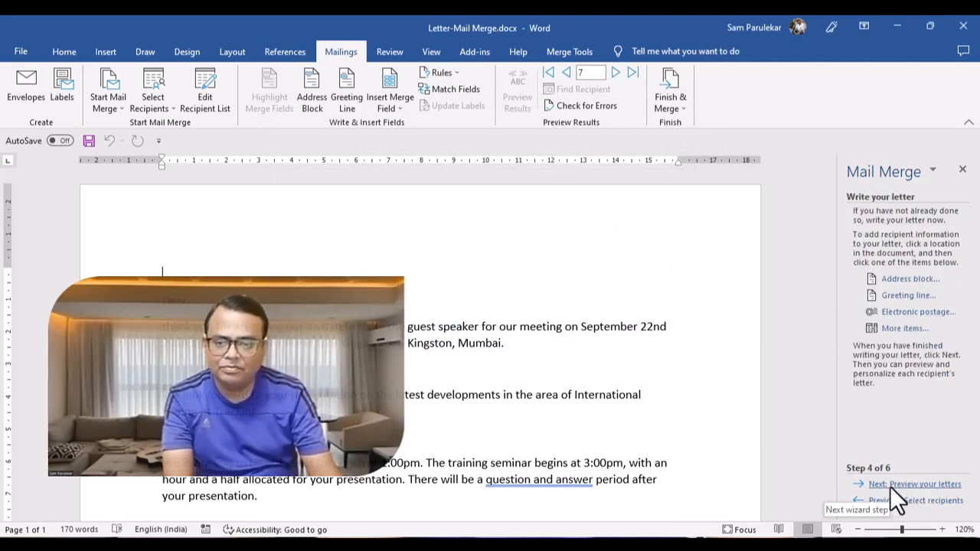
{"action": "left_click", "coordinate": [900, 280]}
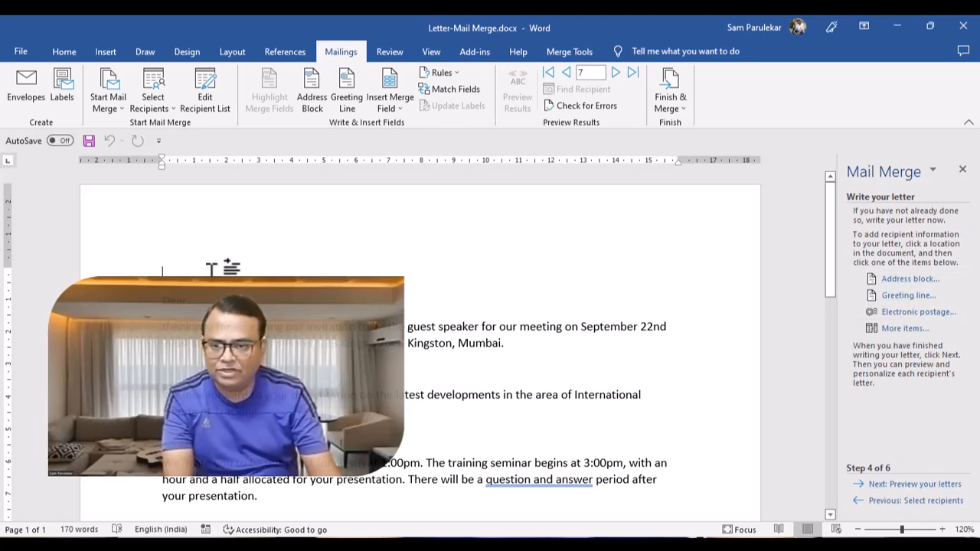
{"action": "left_click", "coordinate": [902, 278]}
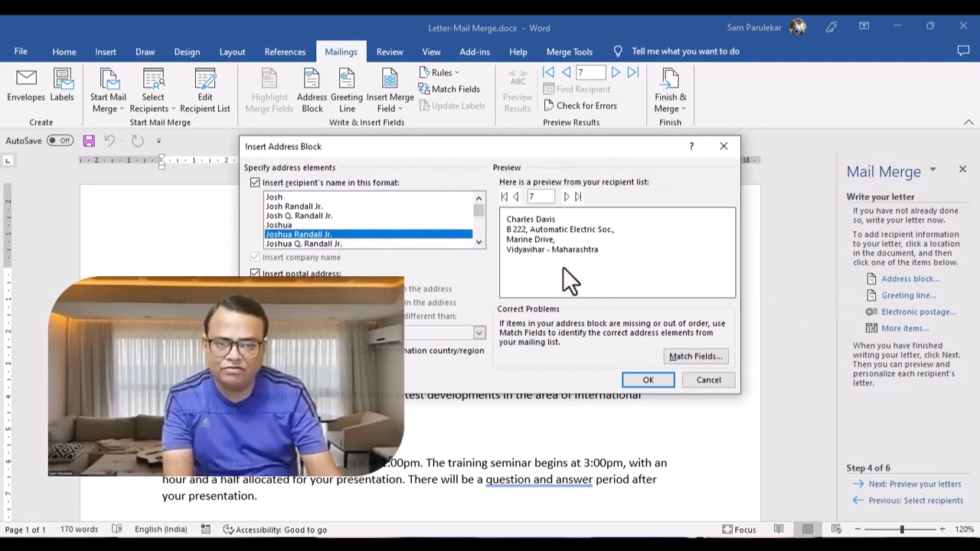
{"action": "left_click", "coordinate": [648, 381]}
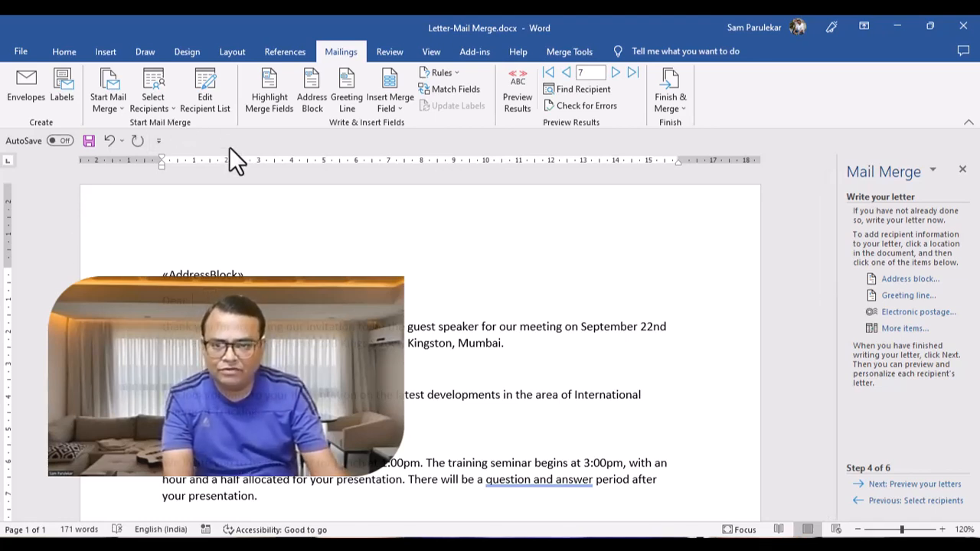
Step: Insert the First_Name merge field after "Dear" and advance the wizard to the letter preview
{"action": "left_click", "coordinate": [397, 109]}
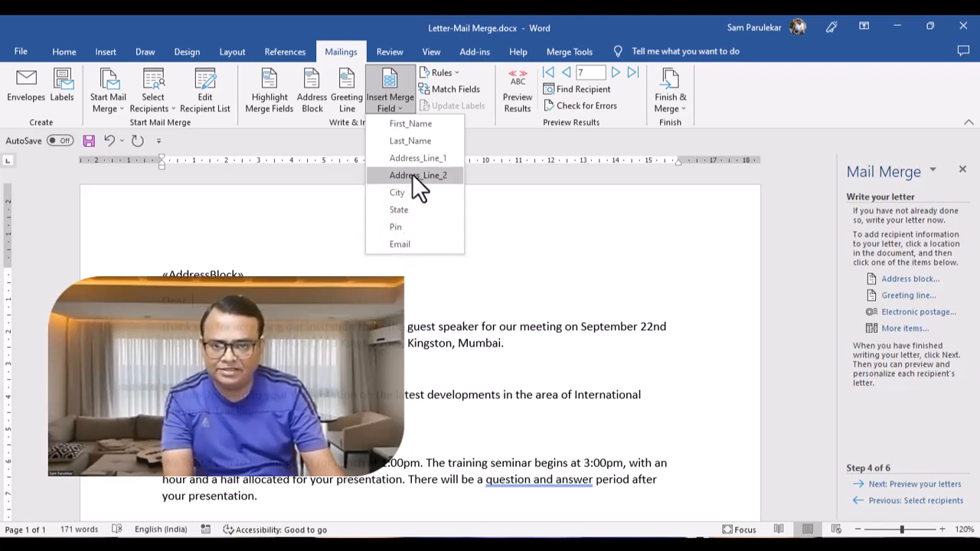
{"action": "left_click", "coordinate": [423, 129]}
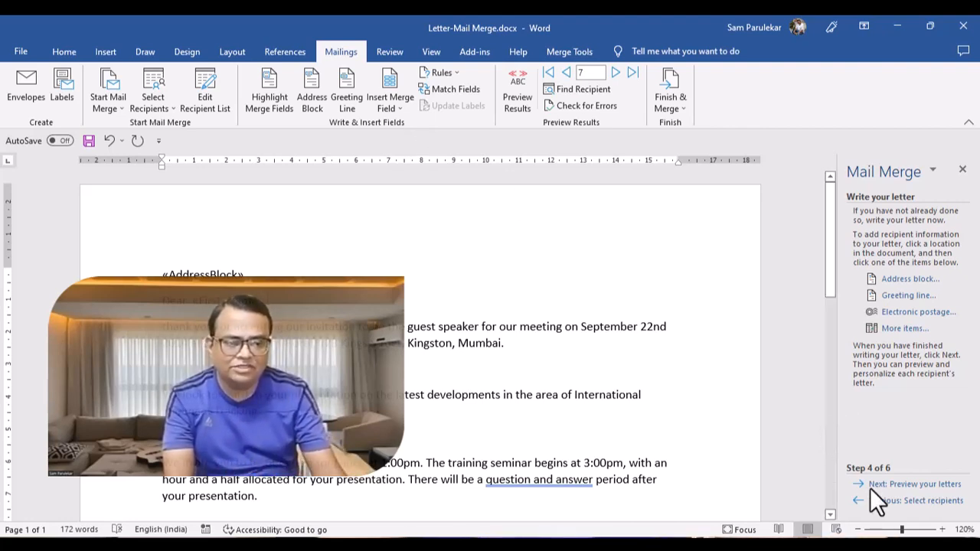
{"action": "left_click", "coordinate": [921, 486]}
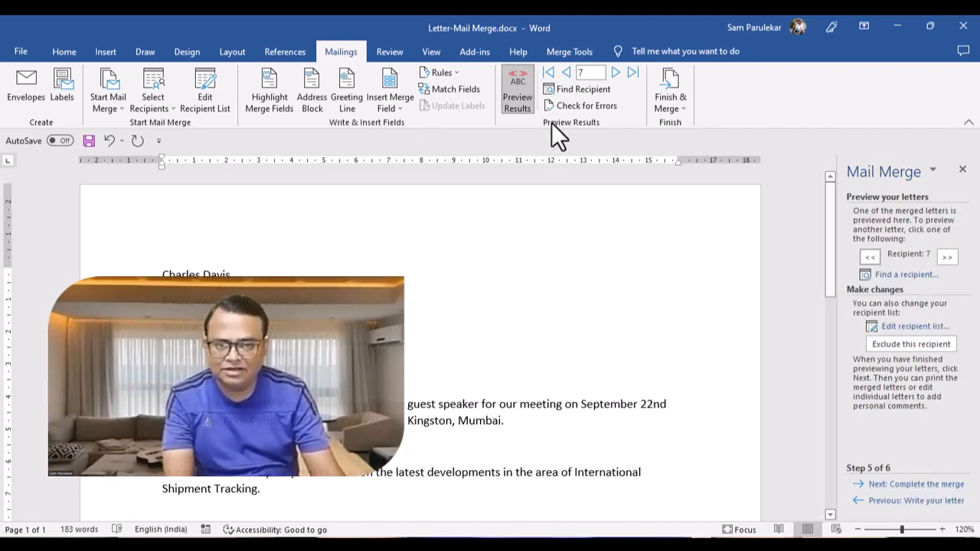
Step: Browse the merged letters recipient by recipient, including the first and last records
{"action": "left_click", "coordinate": [614, 72]}
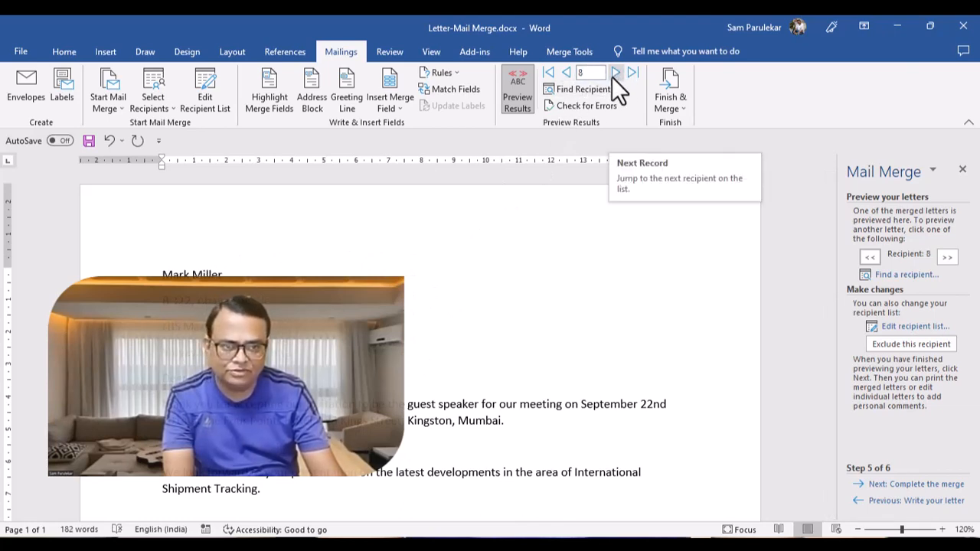
{"action": "left_click", "coordinate": [615, 74]}
{"action": "left_click", "coordinate": [615, 73]}
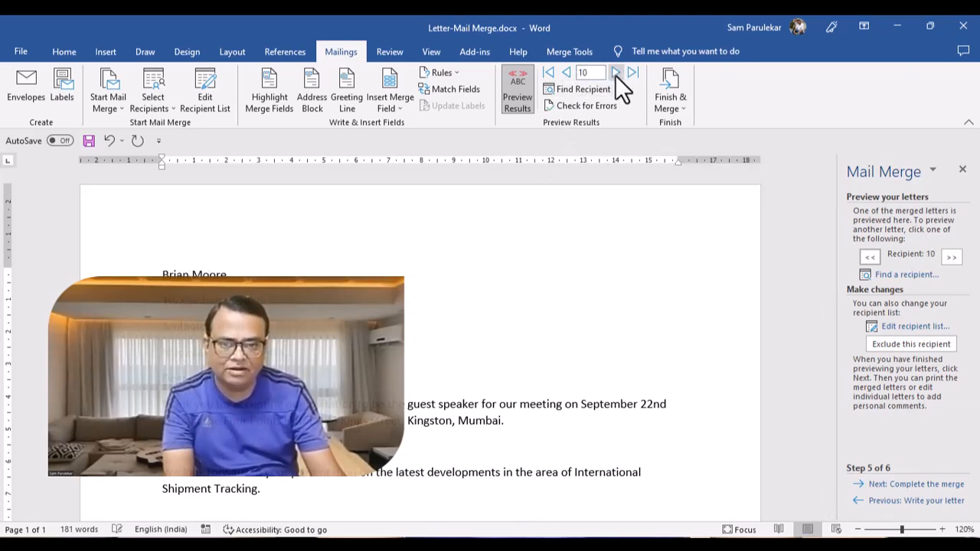
{"action": "left_click", "coordinate": [550, 74]}
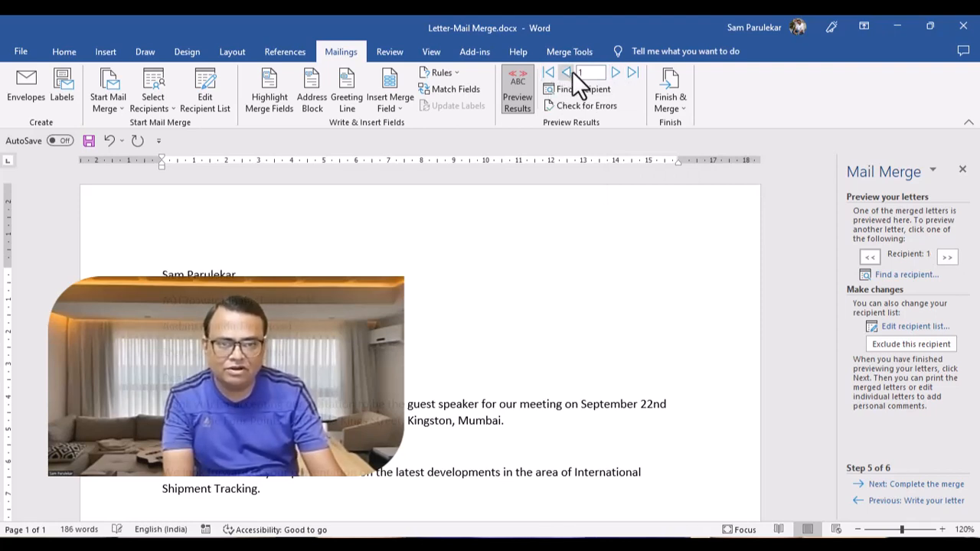
{"action": "left_click", "coordinate": [633, 72]}
{"action": "left_click", "coordinate": [550, 73]}
{"action": "left_click", "coordinate": [617, 72]}
{"action": "left_click", "coordinate": [617, 72]}
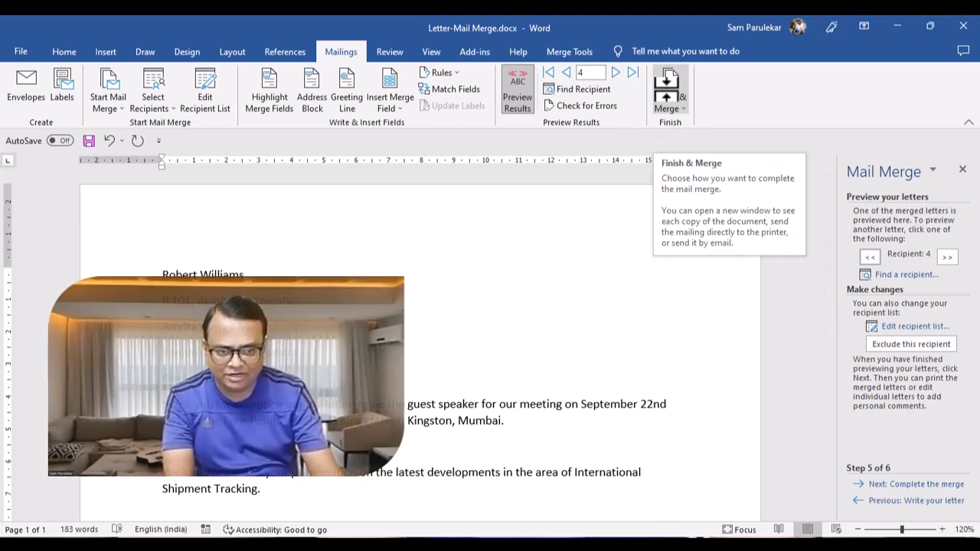
{"action": "left_click", "coordinate": [670, 96]}
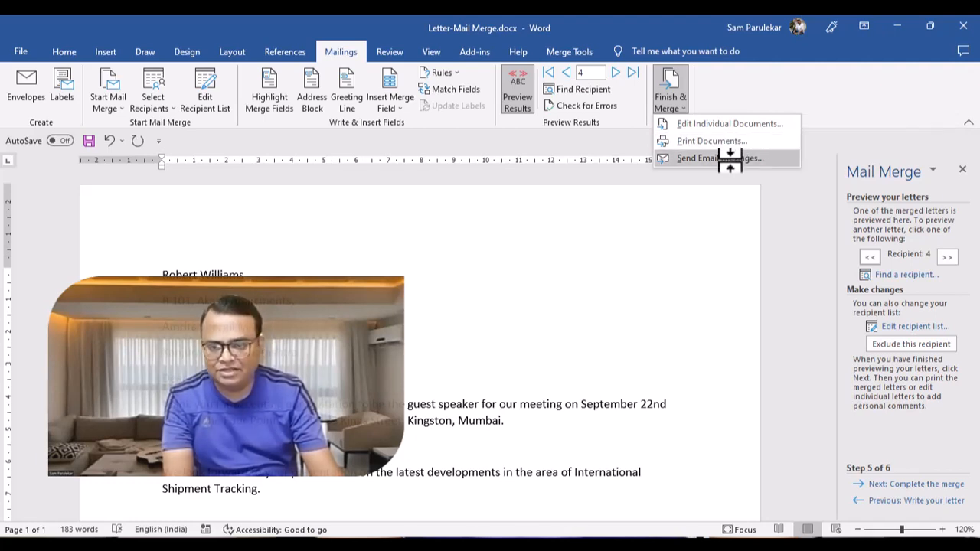
{"action": "left_click", "coordinate": [475, 292]}
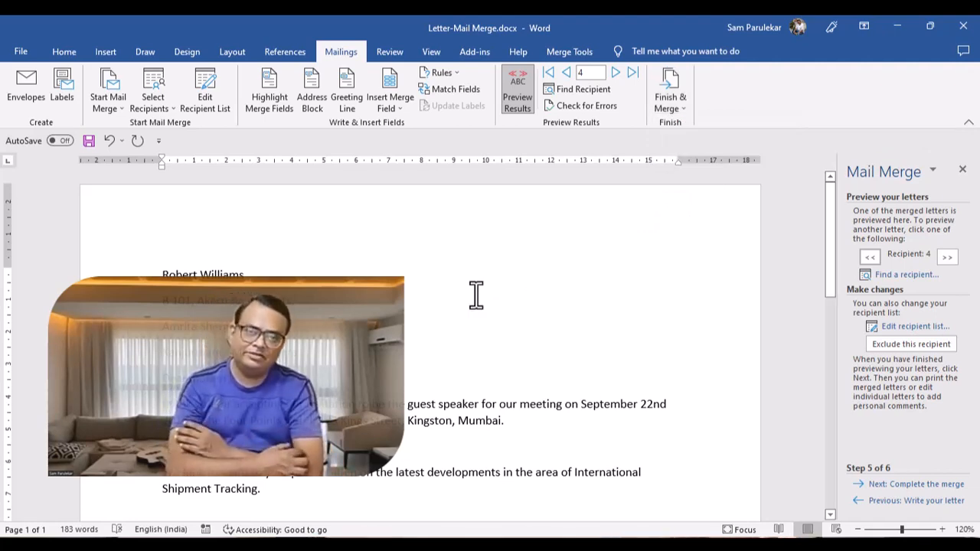